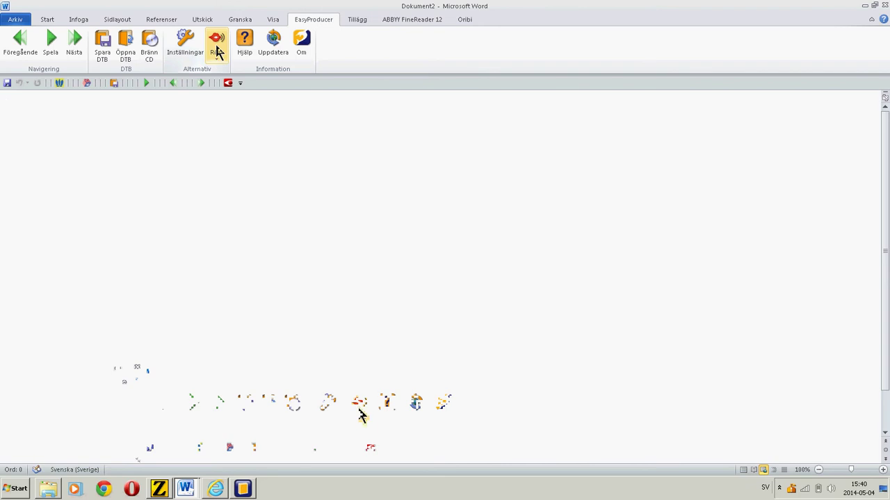
# Examine the list of speech voices available in EasyProducer without choosing another voice.
pyautogui.click(216, 43)
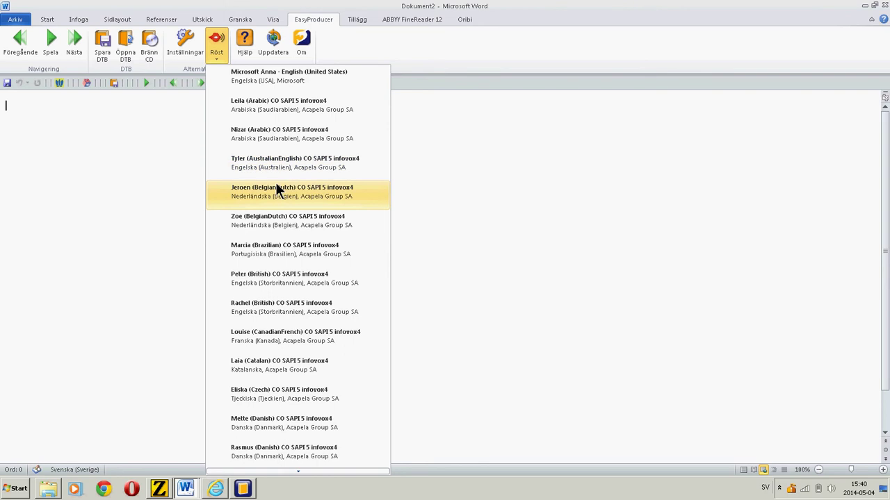
pyautogui.click(216, 43)
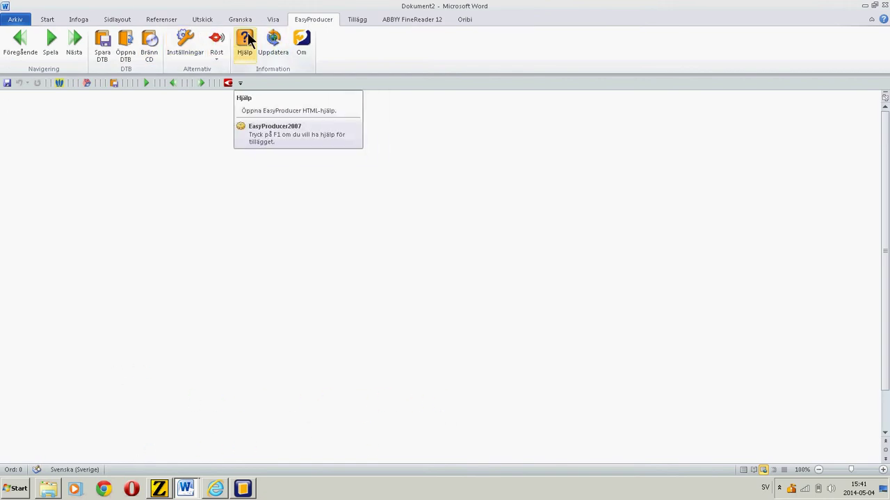
pyautogui.click(303, 42)
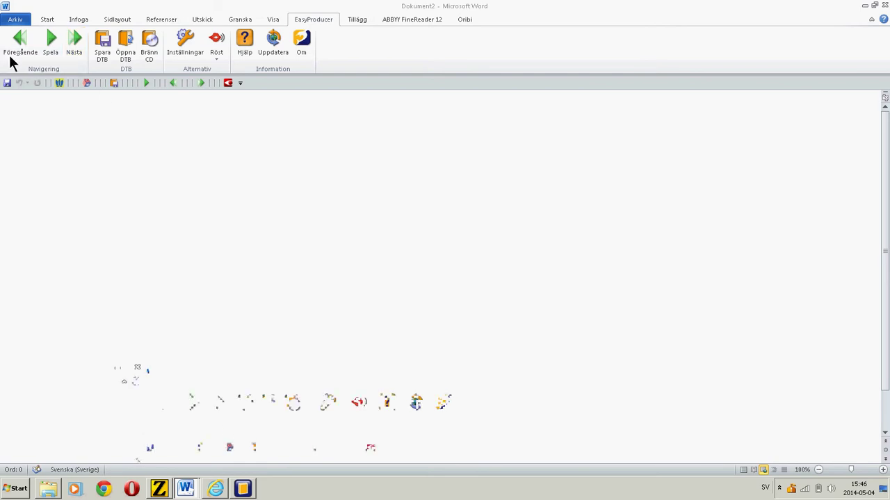
# Switch to Windows Explorer and open the Jaws folder inside My DTBs in the Dokument library.
pyautogui.press('super+e')
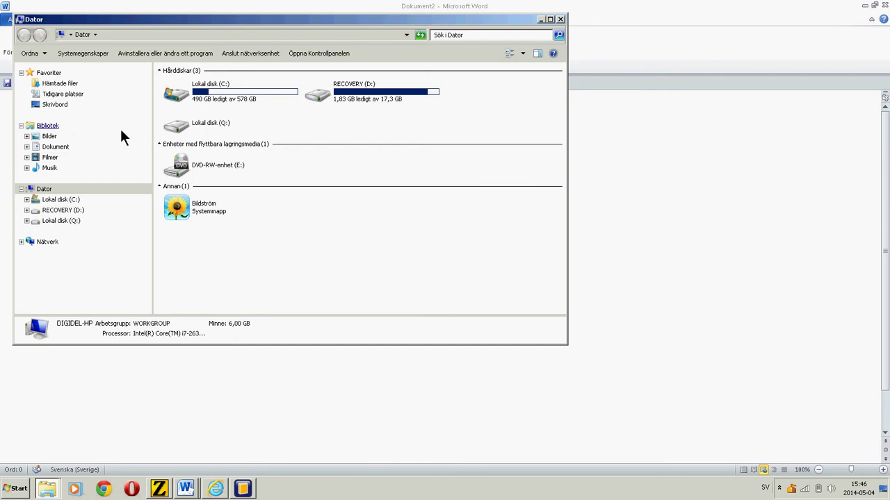
pyautogui.click(53, 128)
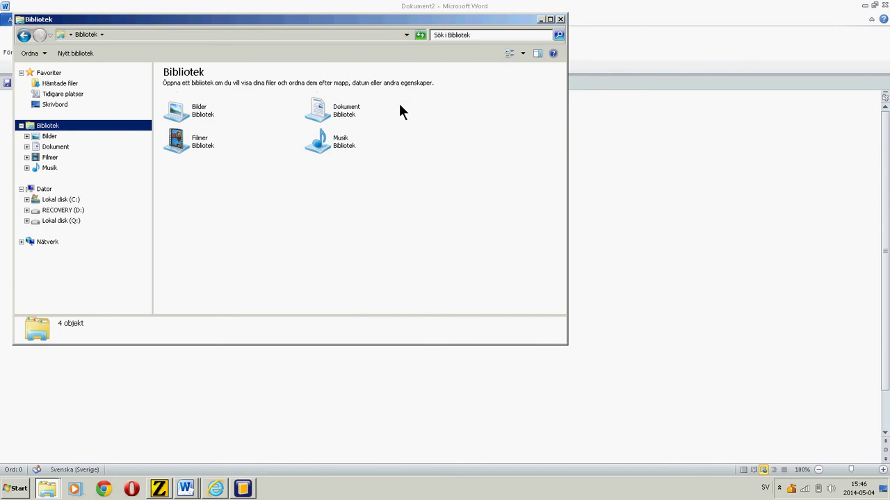
pyautogui.doubleClick(349, 114)
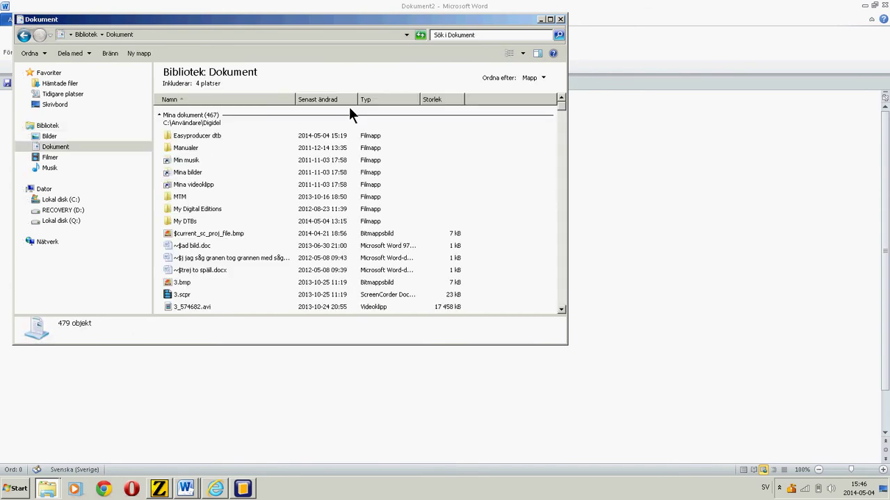
pyautogui.click(189, 223)
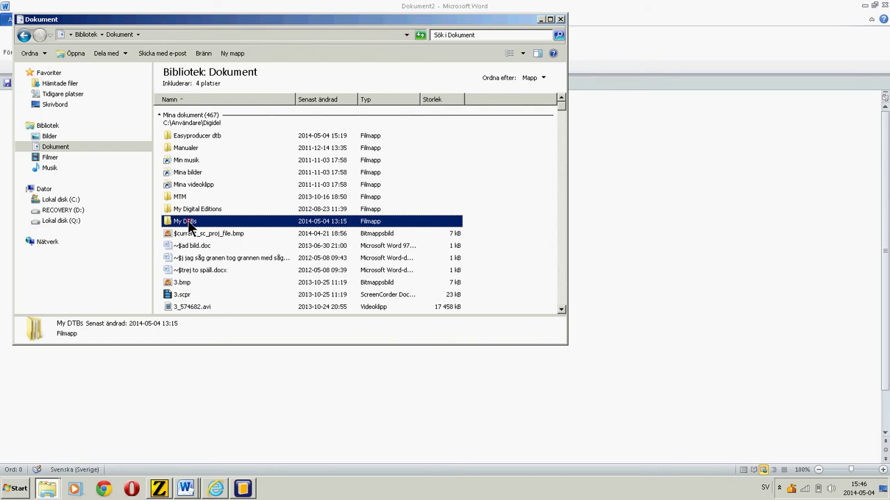
pyautogui.doubleClick(189, 222)
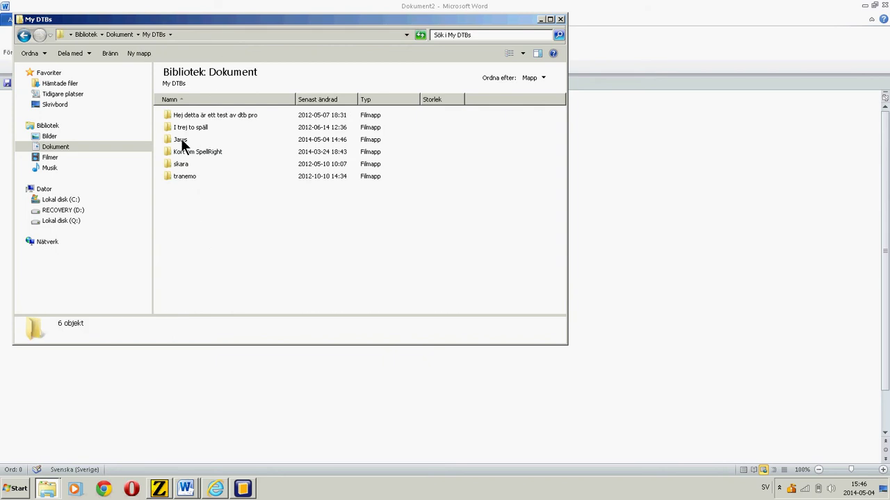
pyautogui.click(181, 139)
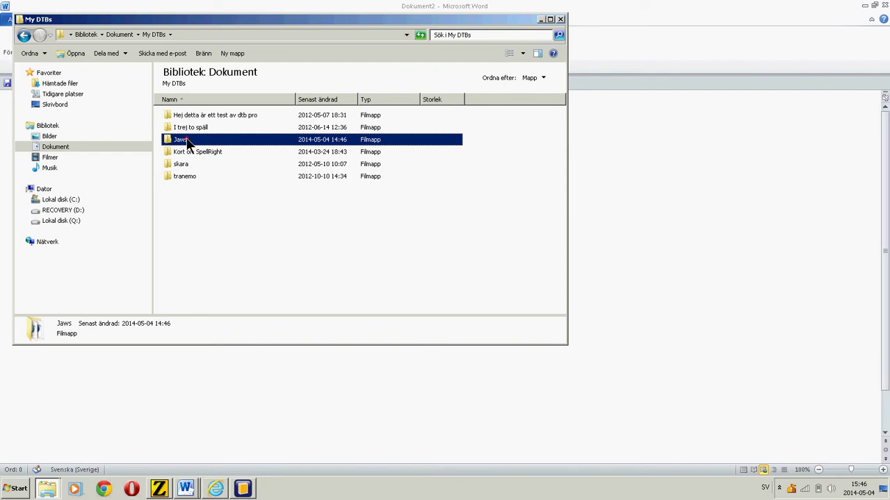
pyautogui.doubleClick(186, 139)
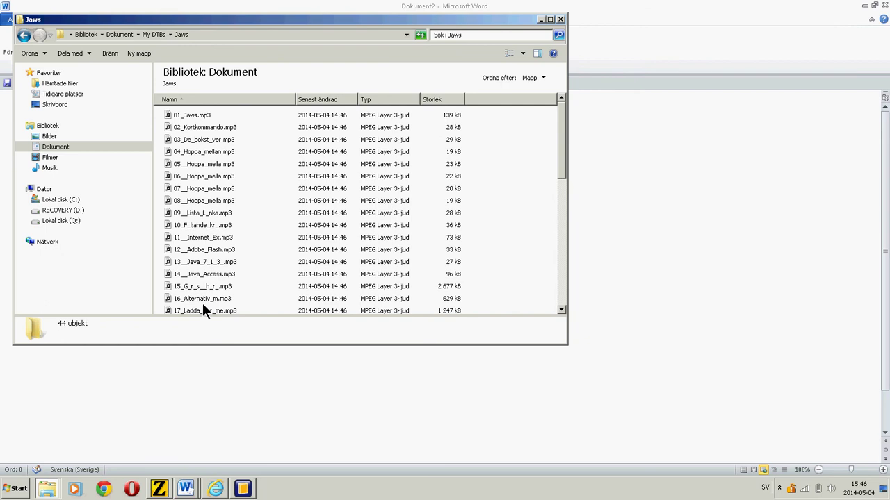
# Look through the Jaws talking book's files, including the MP3, HTML and SMIL files, and select ncc.html.
pyautogui.scroll(-2, 217, 287)
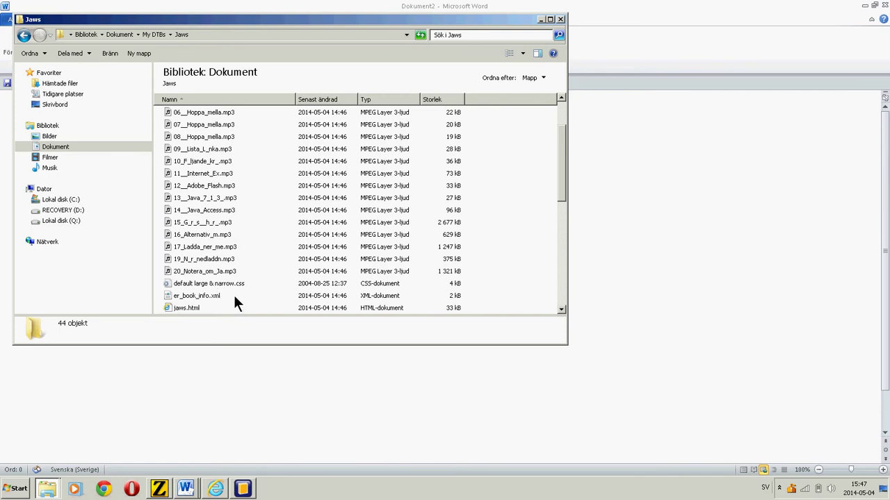
pyautogui.scroll(-1, 233, 292)
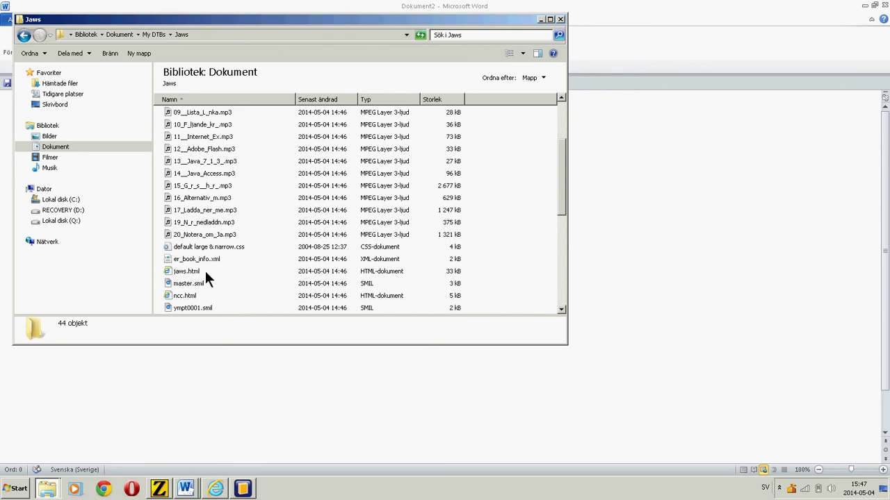
pyautogui.scroll(-1, 206, 276)
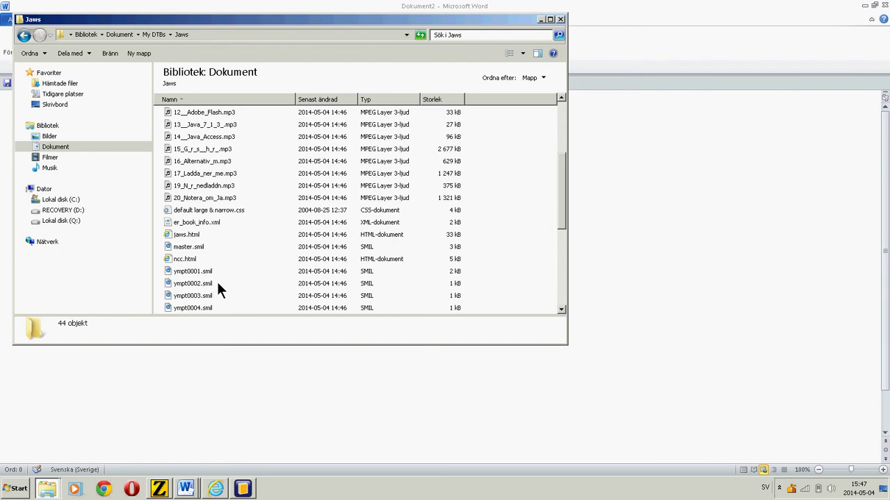
pyautogui.scroll(-2, 216, 282)
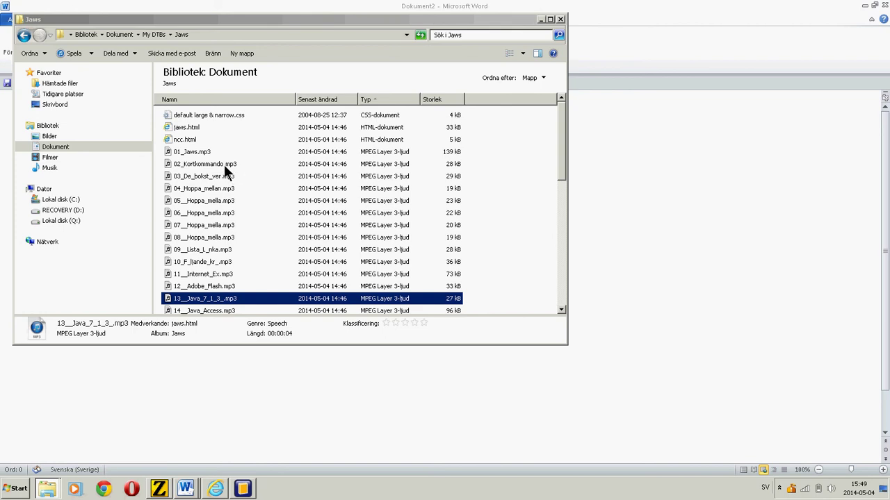
pyautogui.click(196, 141)
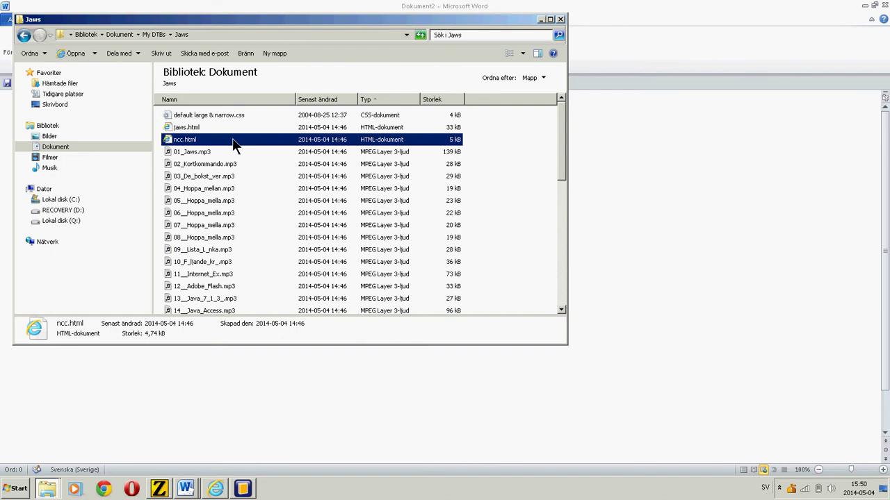
# Switch to Internet Explorer and view the Amis page under Läsa i dator on Legimus, including its download and manual links.
pyautogui.press('super+d')
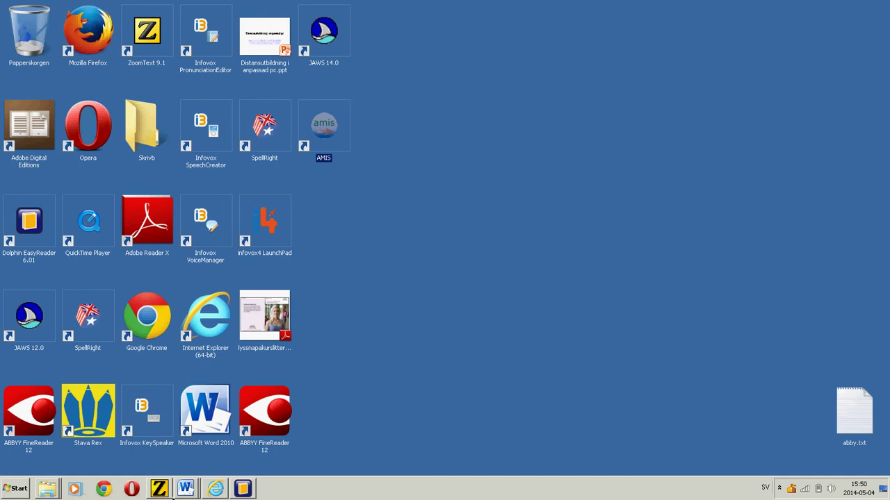
pyautogui.click(216, 490)
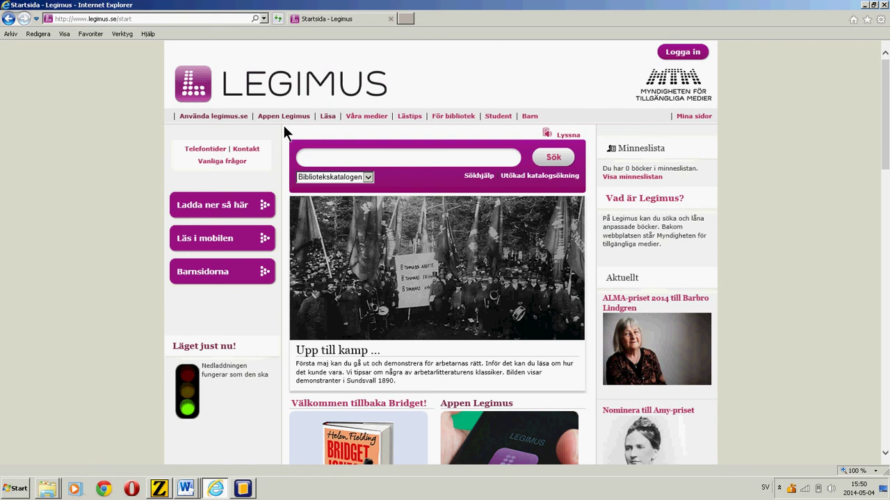
pyautogui.click(327, 116)
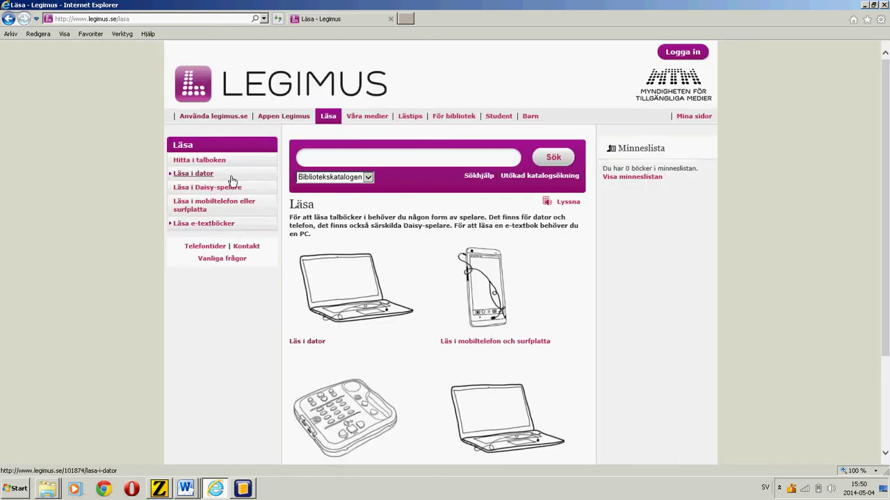
pyautogui.click(209, 174)
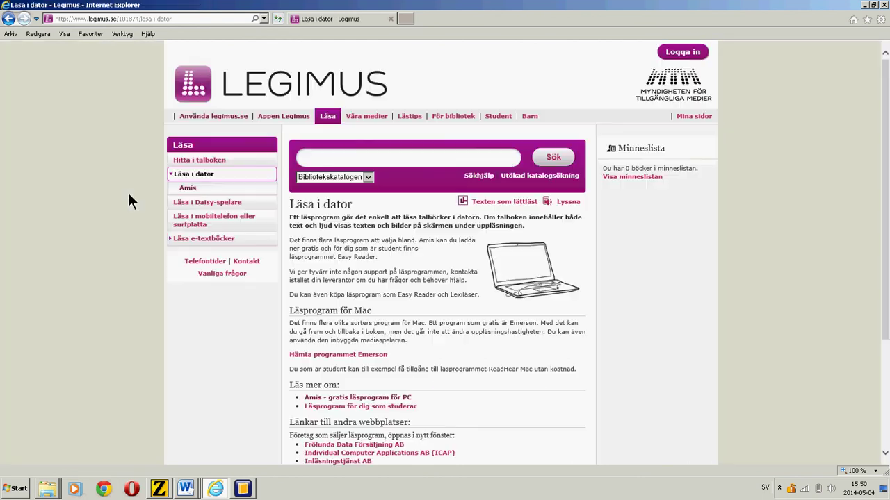
pyautogui.click(189, 189)
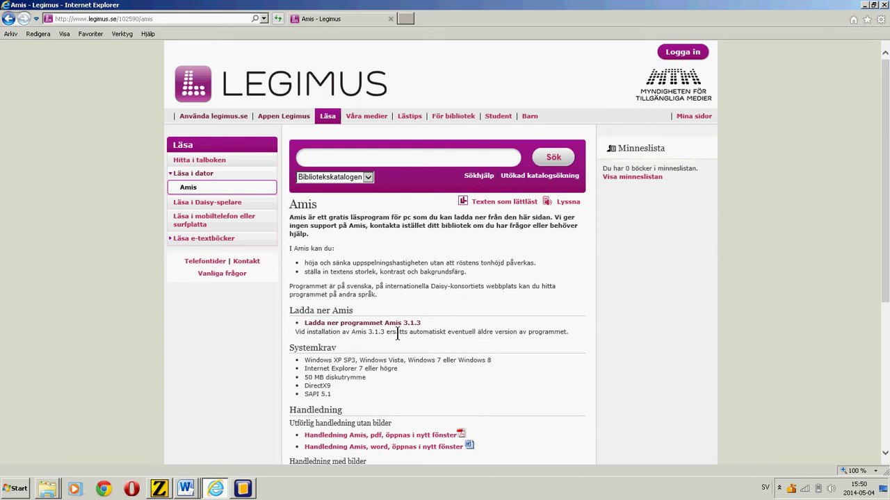
pyautogui.scroll(-1, 390, 325)
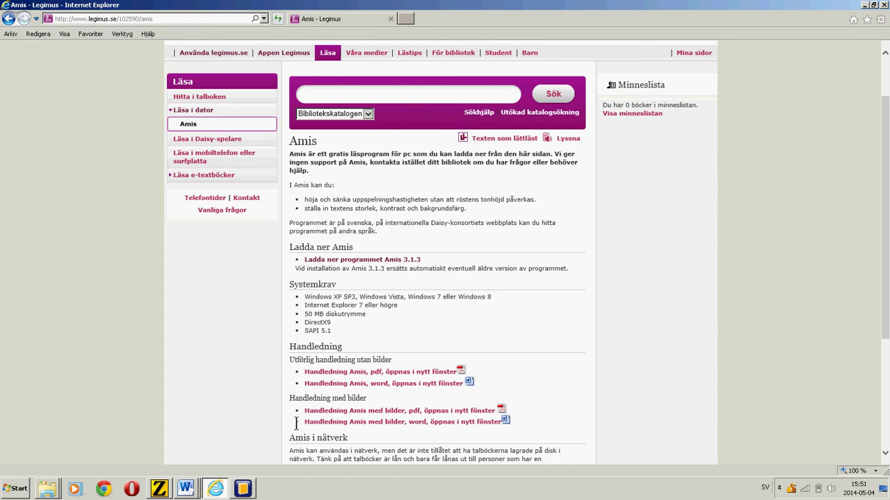
# Go back to the desktop and launch the AMIS reading program.
pyautogui.press('super+d')
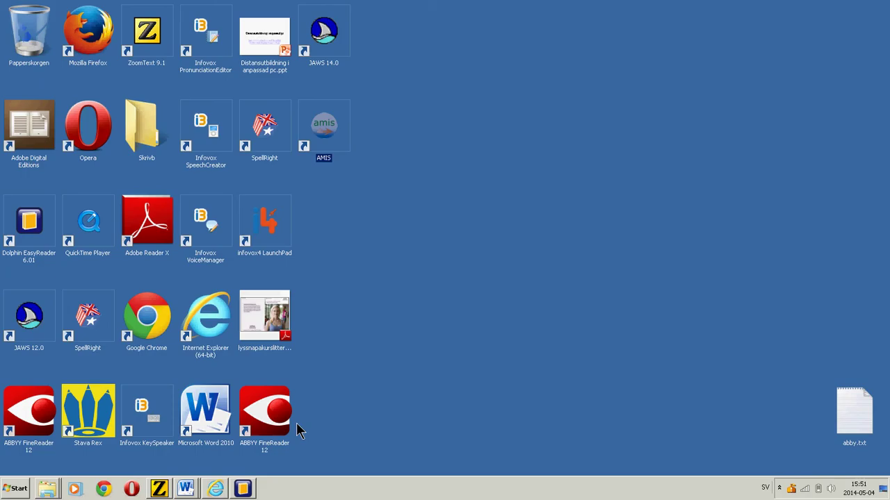
pyautogui.click(327, 137)
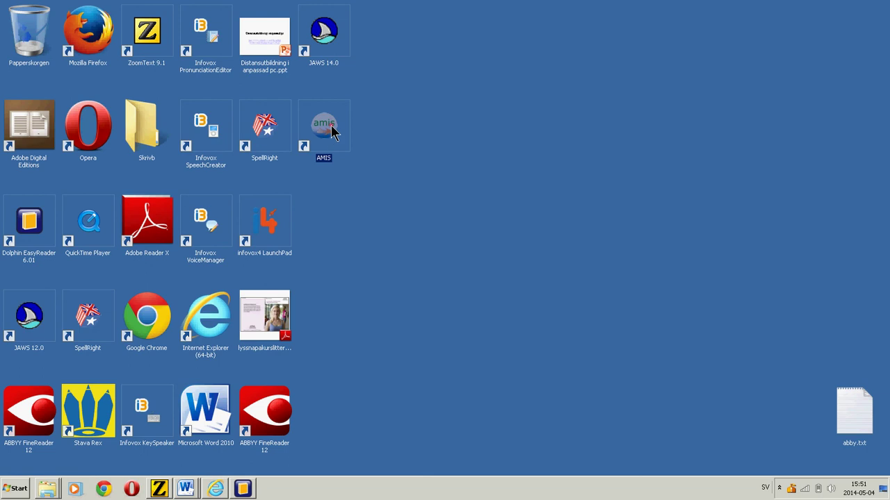
pyautogui.doubleClick(331, 127)
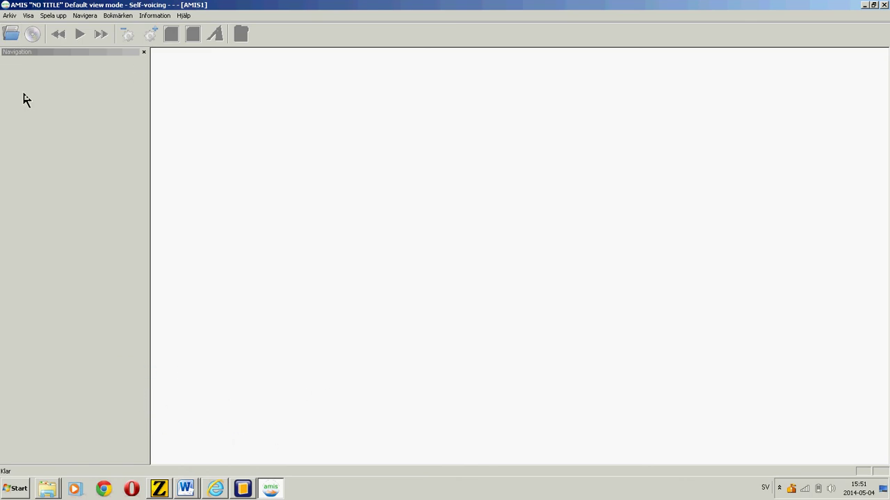
# Open the DAISY book file ncc.html from the Jaws folder in AMIS.
pyautogui.click(9, 15)
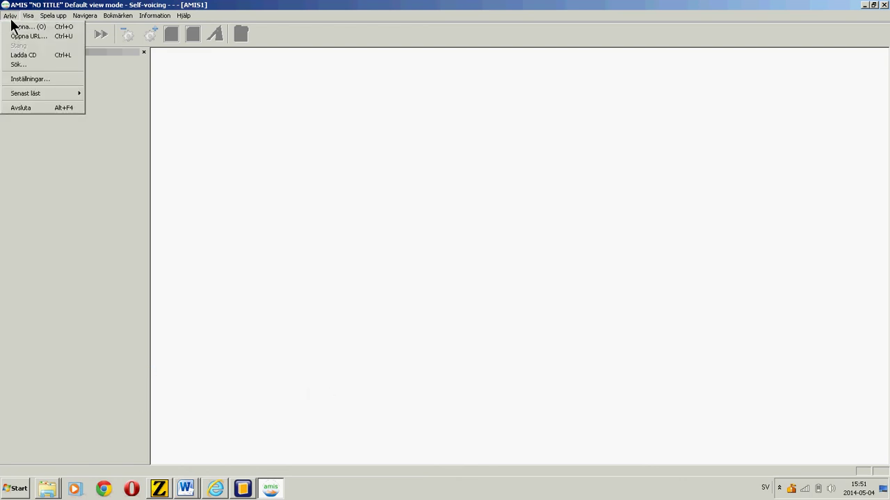
pyautogui.click(18, 28)
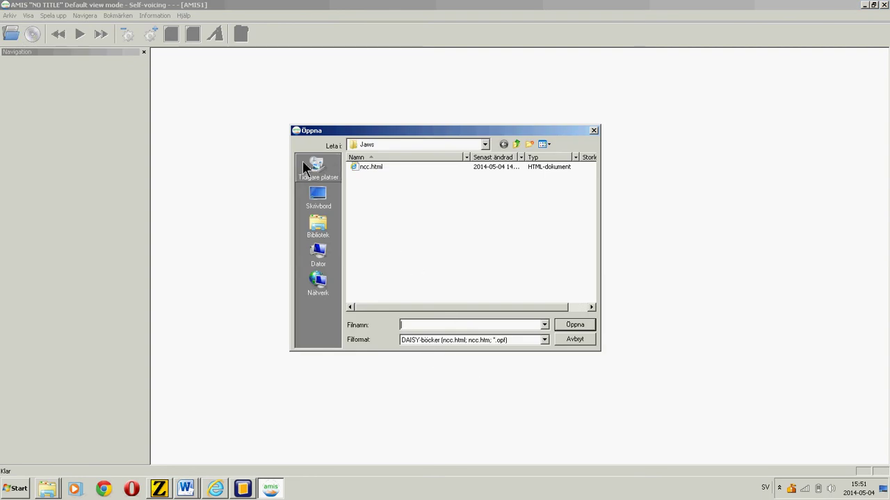
pyautogui.click(401, 144)
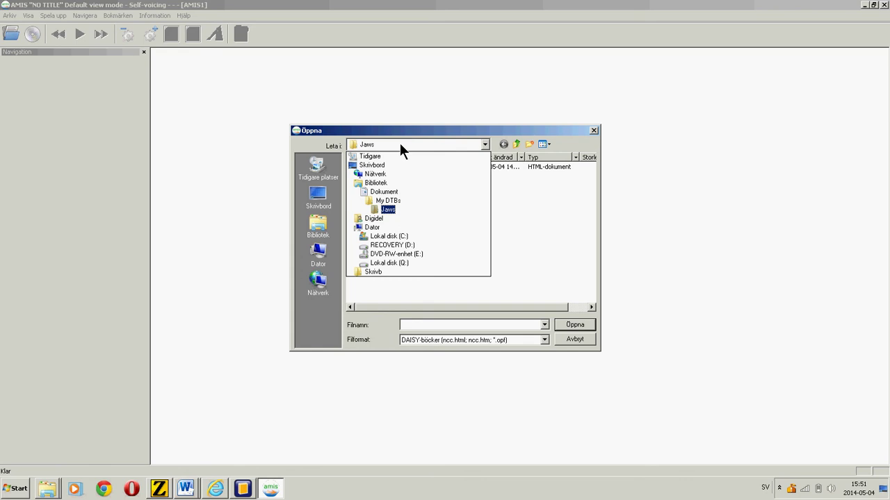
pyautogui.click(387, 209)
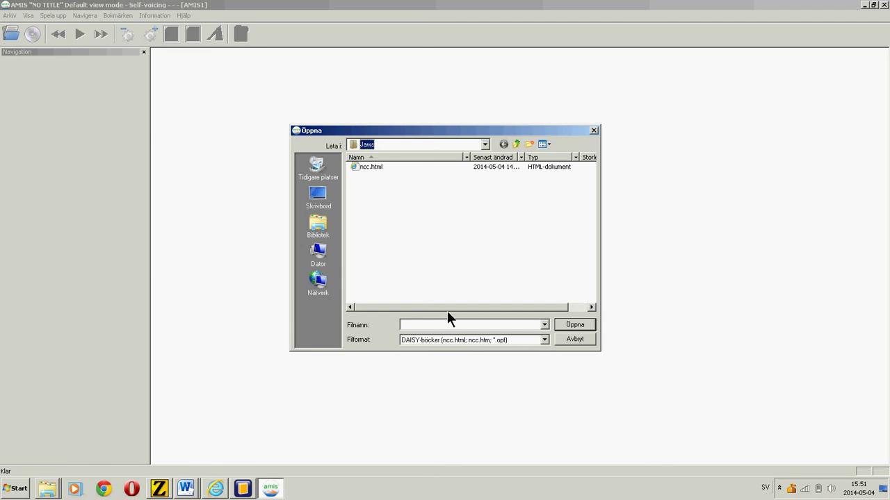
pyautogui.click(375, 167)
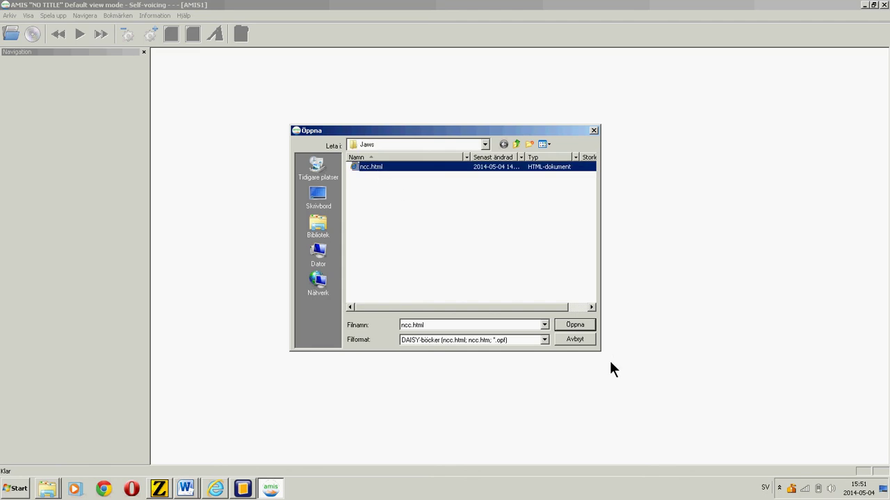
pyautogui.click(587, 324)
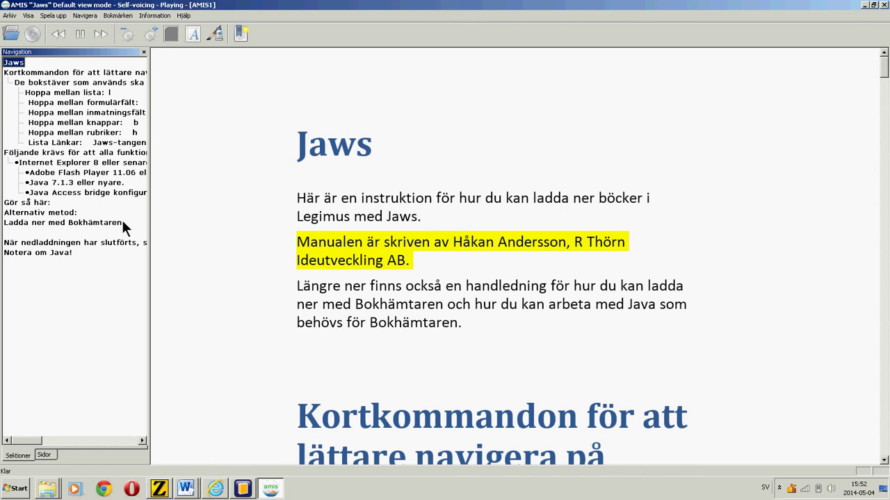
# Pause and resume the book's playback, jump to the section "Hoppa mellan knappar", and pause the reading again.
pyautogui.hotkey('ctrl', 'p')
pyautogui.hotkey('ctrl', 'p')
pyautogui.hotkey('ctrl', 'p')
pyautogui.click(48, 123)
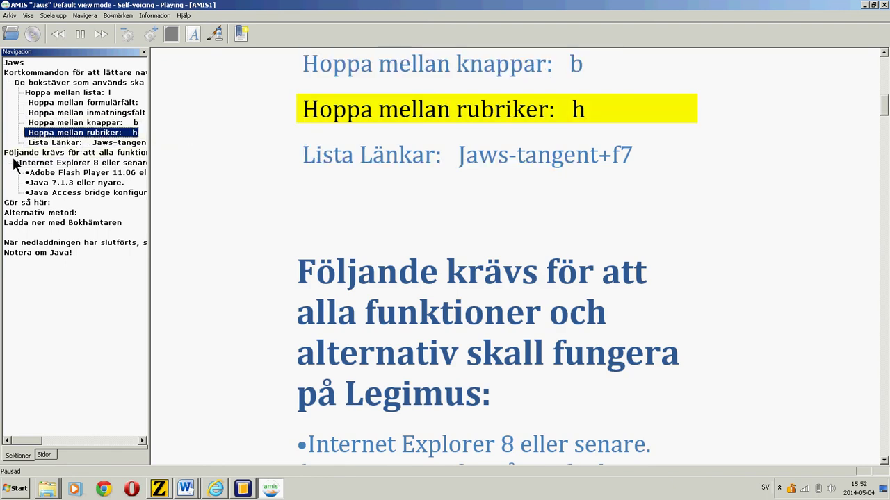
pyautogui.press('space')
pyautogui.click(296, 101)
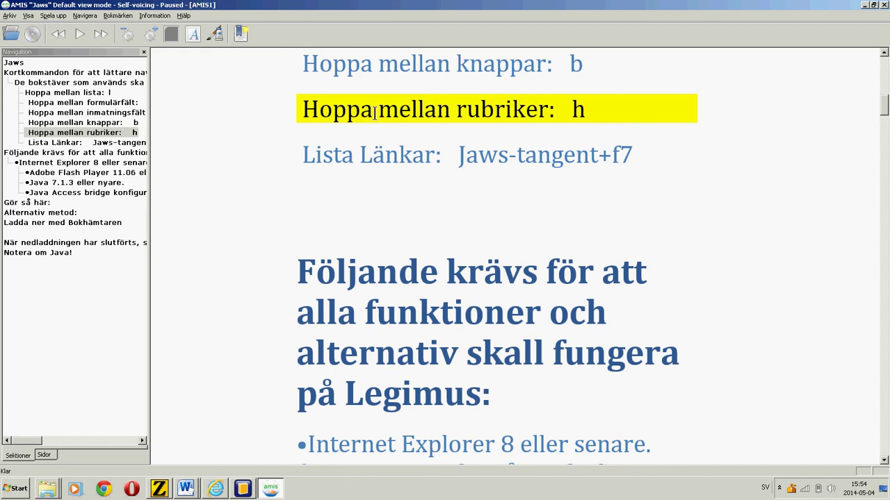
# Switch to Windows Explorer and compress the Jaws folder in My DTBs into a zip archive named Jaws.zip.
pyautogui.hotkey('alt', 'Tab')
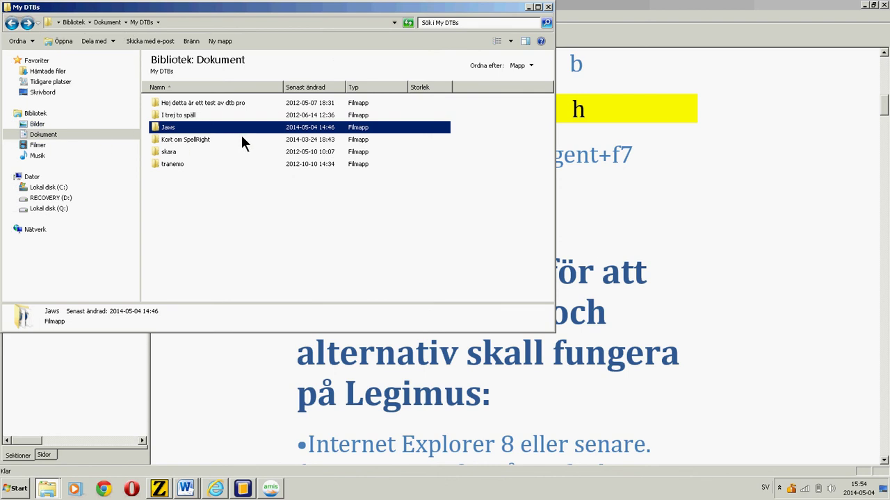
pyautogui.rightClick(168, 127)
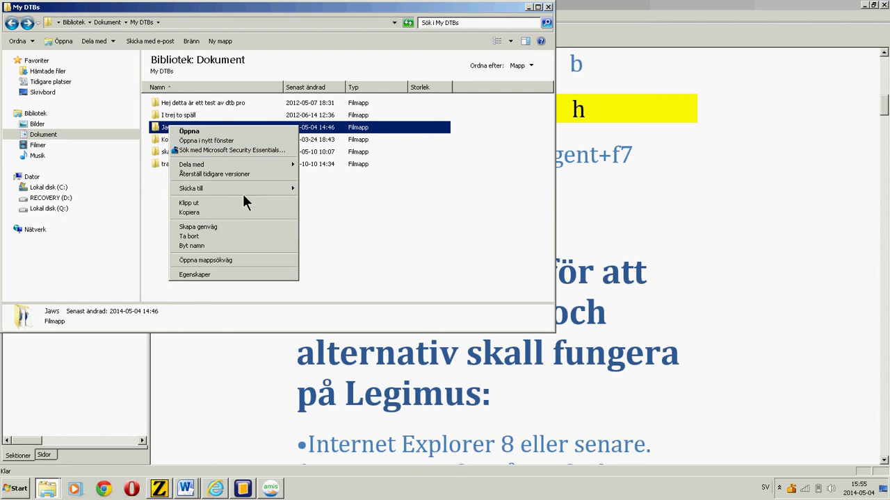
pyautogui.moveTo(274, 188)
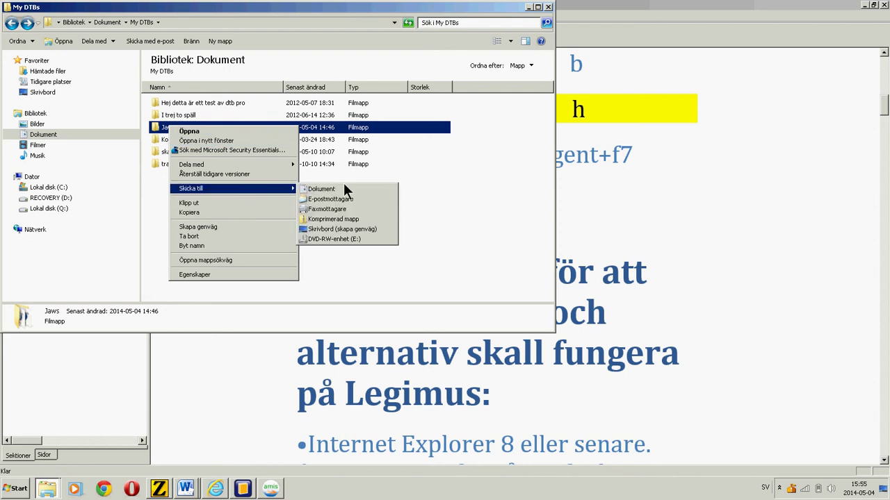
pyautogui.click(355, 219)
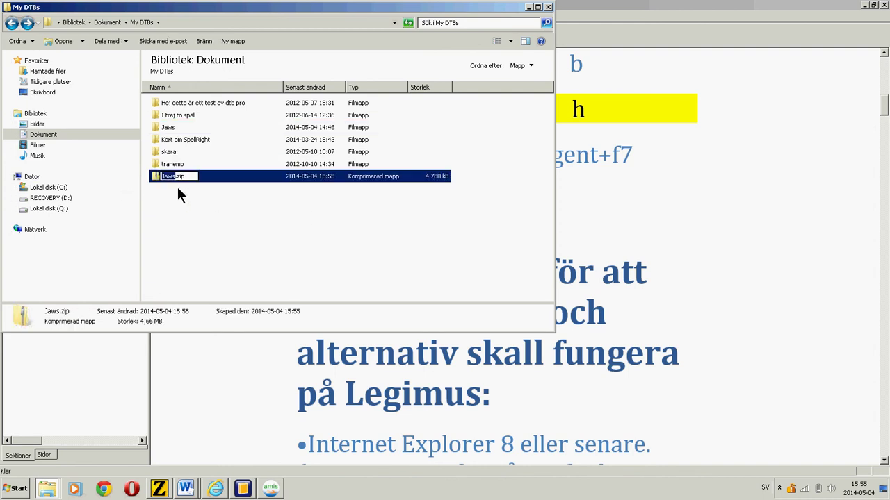
pyautogui.click(214, 179)
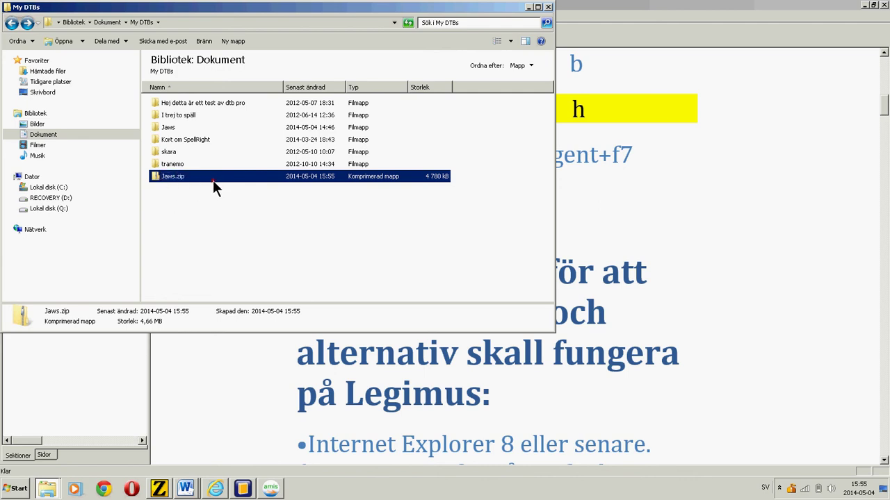